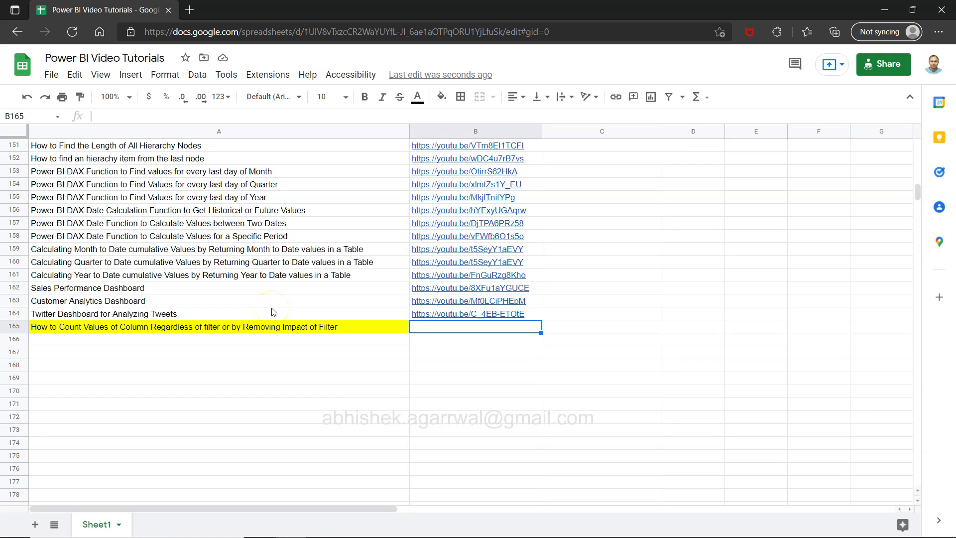
# Step: Select cell A165 with the new tutorial title and highlight its text
pyautogui.click(270, 329)
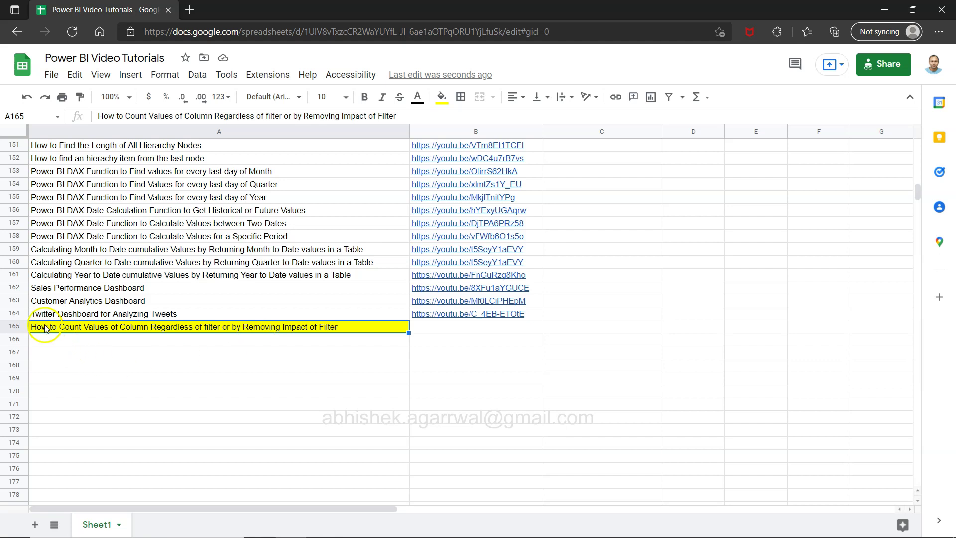
pyautogui.click(73, 330)
pyautogui.moveTo(73, 330); pyautogui.dragTo(208, 326)
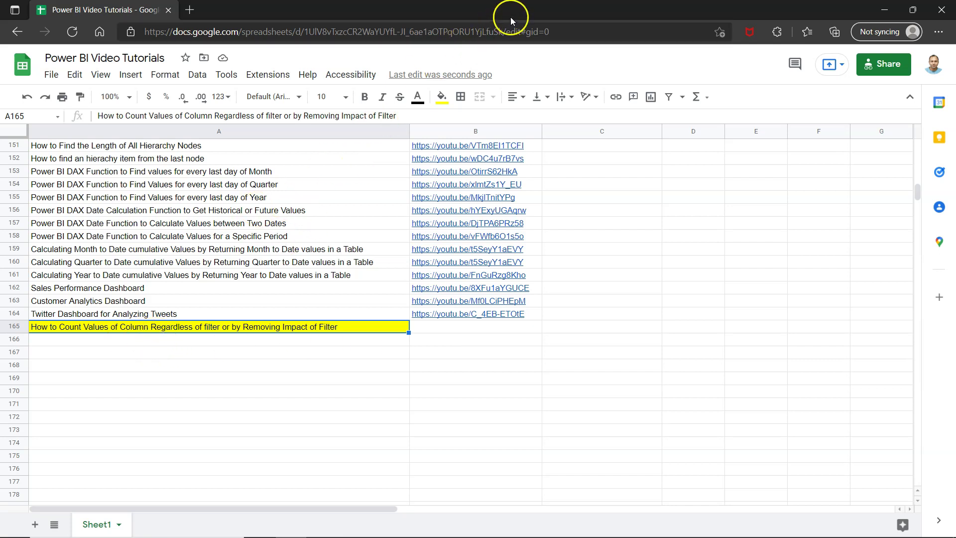
# Step: Select the spreadsheet's web address, scroll through the sheet, then switch to Power BI Desktop
pyautogui.click(524, 32)
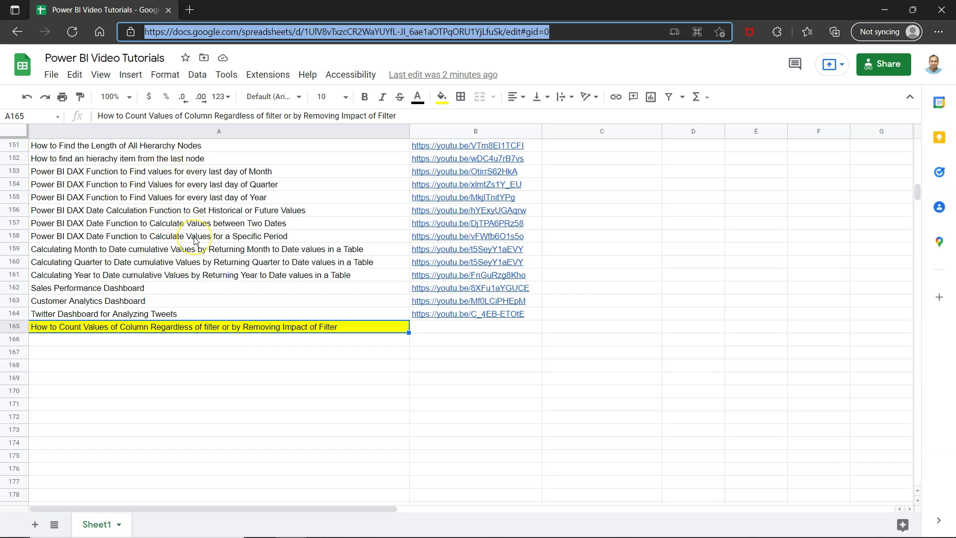
pyautogui.scroll(15, 194, 241)
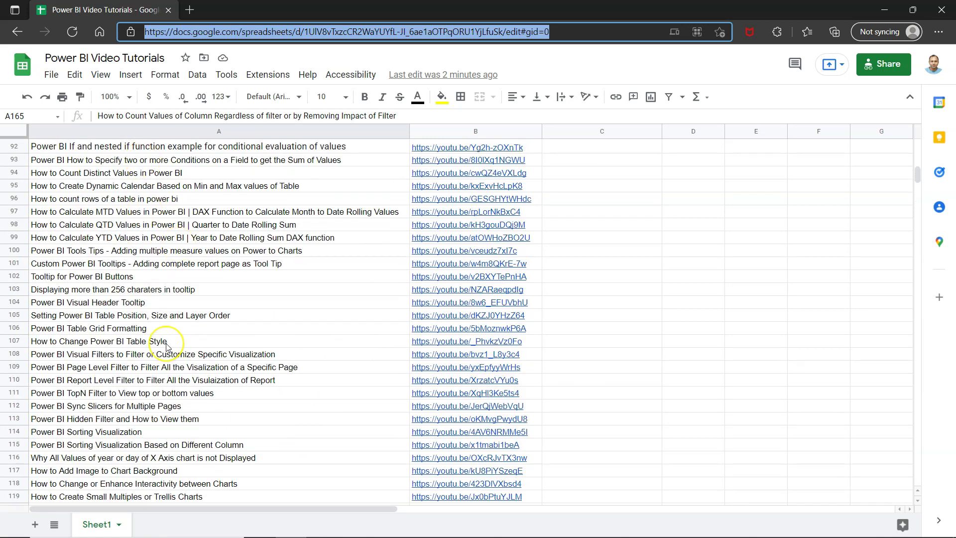
pyautogui.scroll(11, 167, 347)
pyautogui.scroll(3, 167, 347)
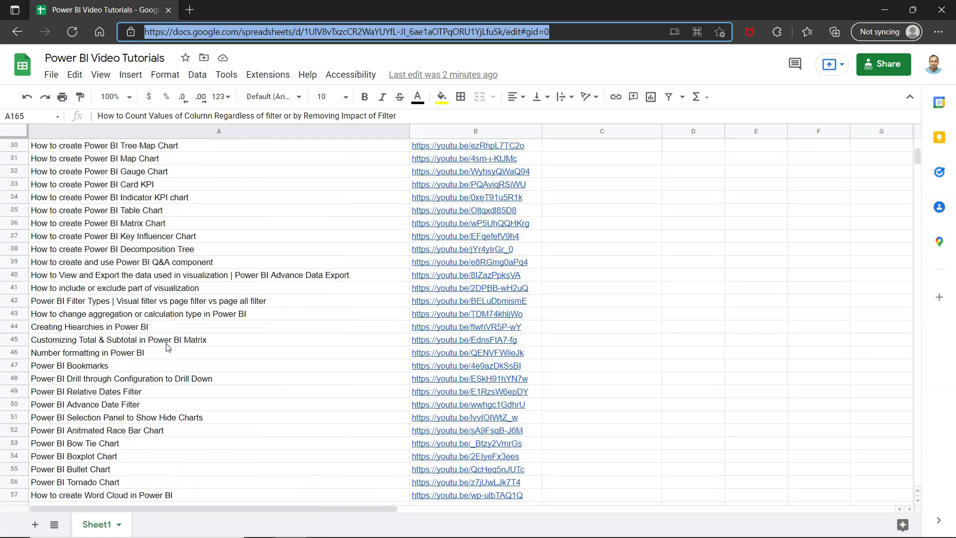
pyautogui.scroll(-20, 167, 347)
pyautogui.scroll(-10, 167, 347)
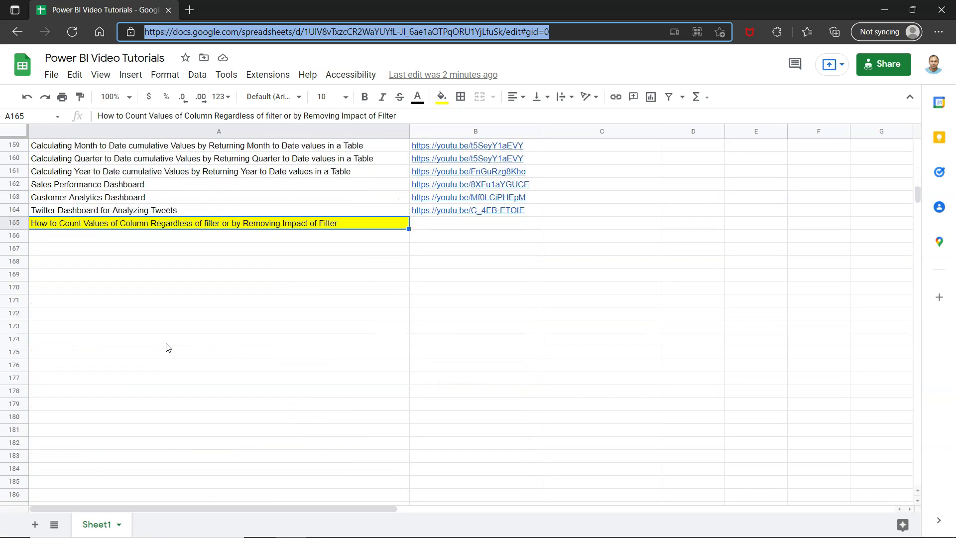
pyautogui.hotkey('alt', 'Tab')
pyautogui.hotkey('alt', 'Tab')
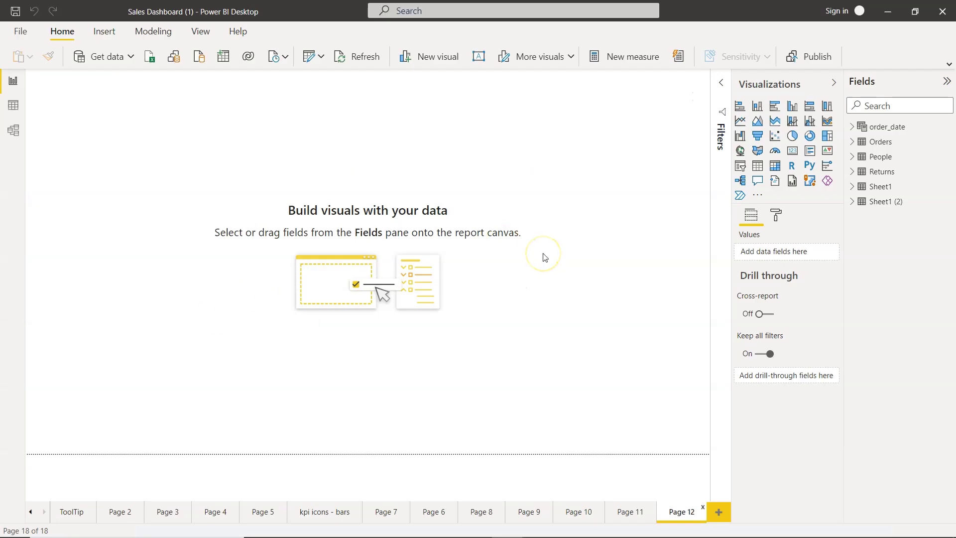
# Step: Add a card showing the Orders Sales total of $2.3M near the centre of Page 12
pyautogui.click(852, 142)
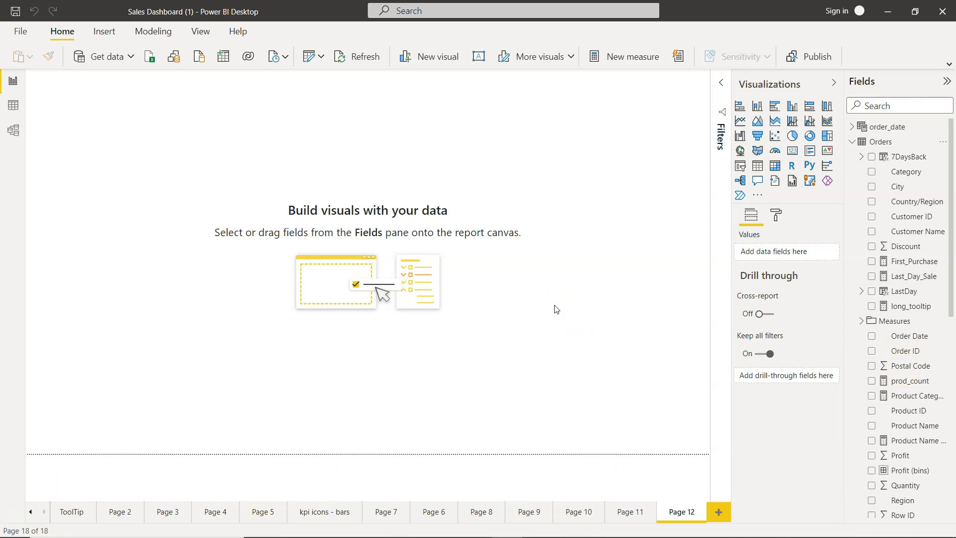
pyautogui.click(792, 156)
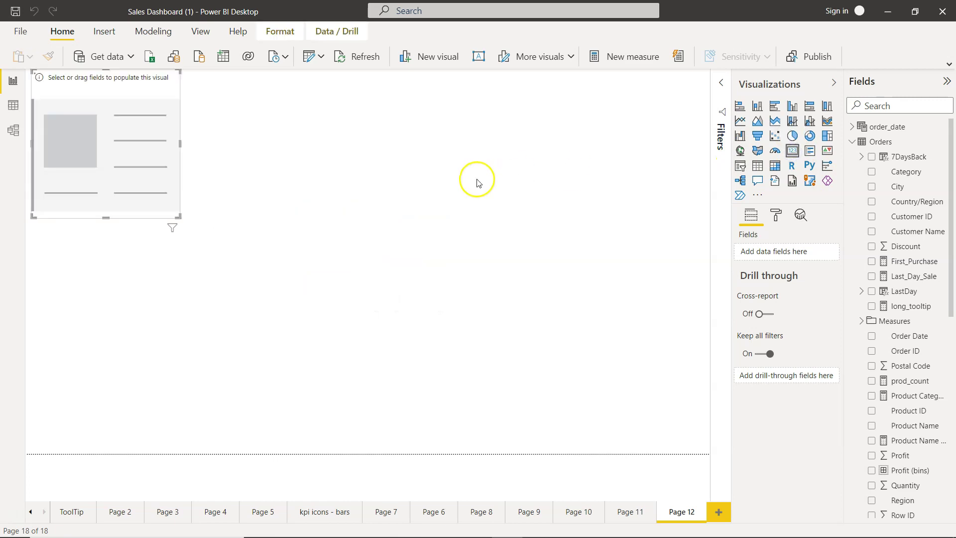
pyautogui.moveTo(143, 139); pyautogui.dragTo(371, 209)
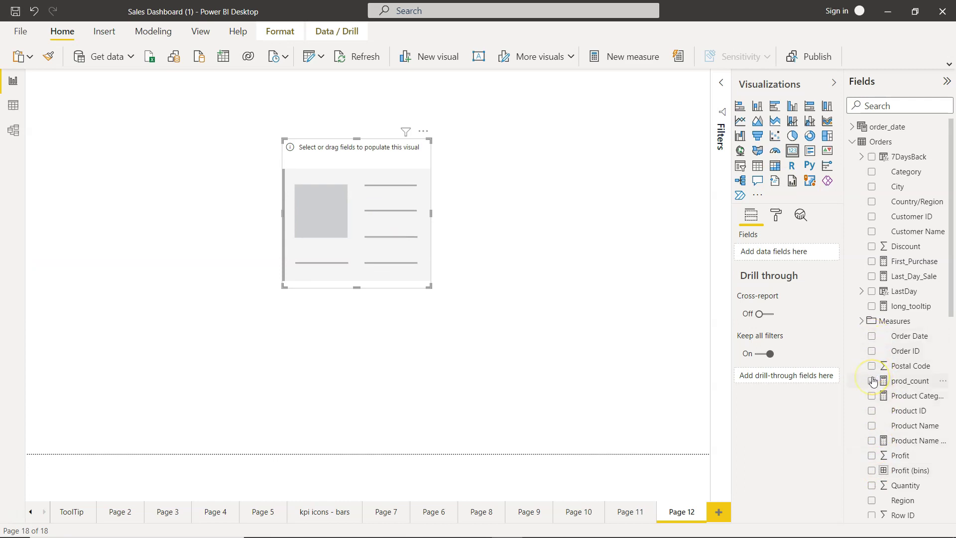
pyautogui.scroll(-3, 873, 394)
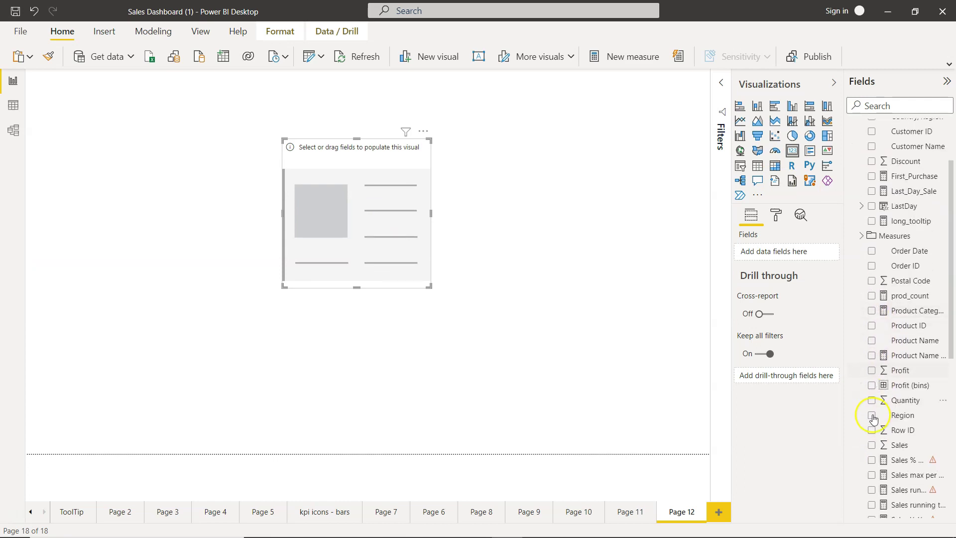
pyautogui.click(872, 444)
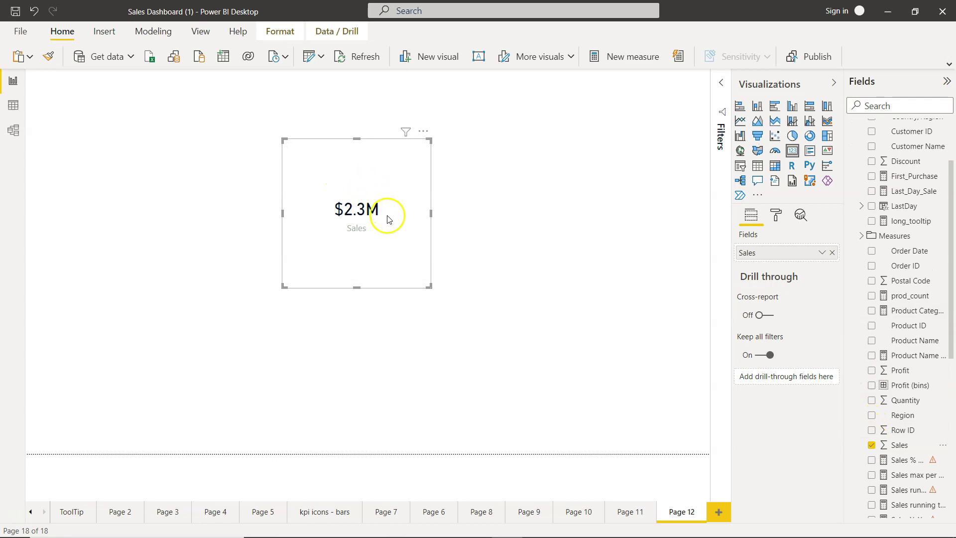
pyautogui.moveTo(430, 138); pyautogui.dragTo(487, 184)
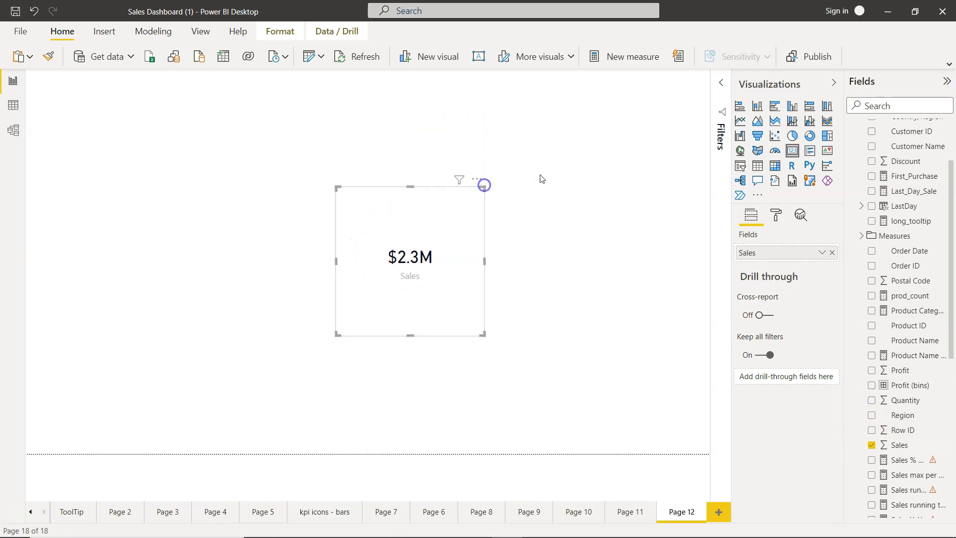
# Step: Place a new slicer beside the Sales card and fill it with Orders Category values
pyautogui.click(694, 180)
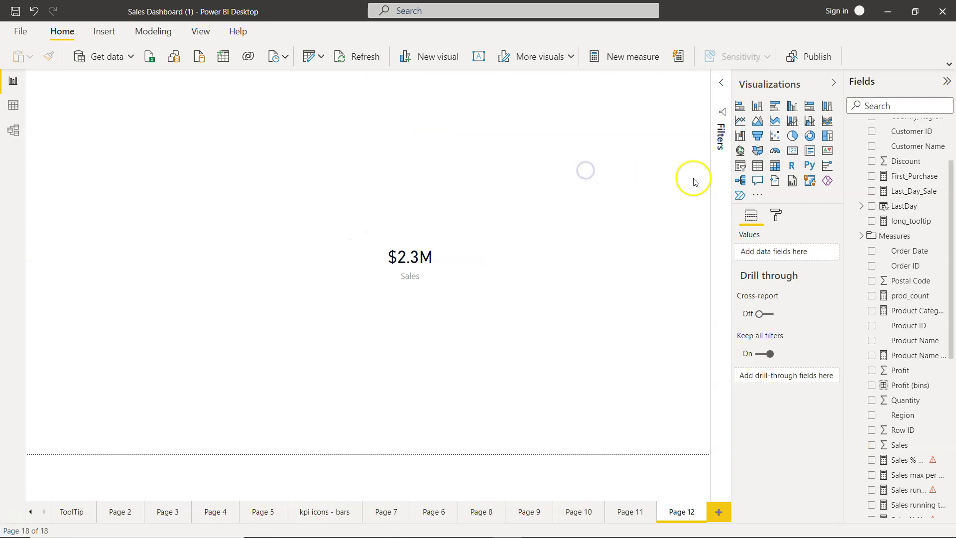
pyautogui.click(740, 166)
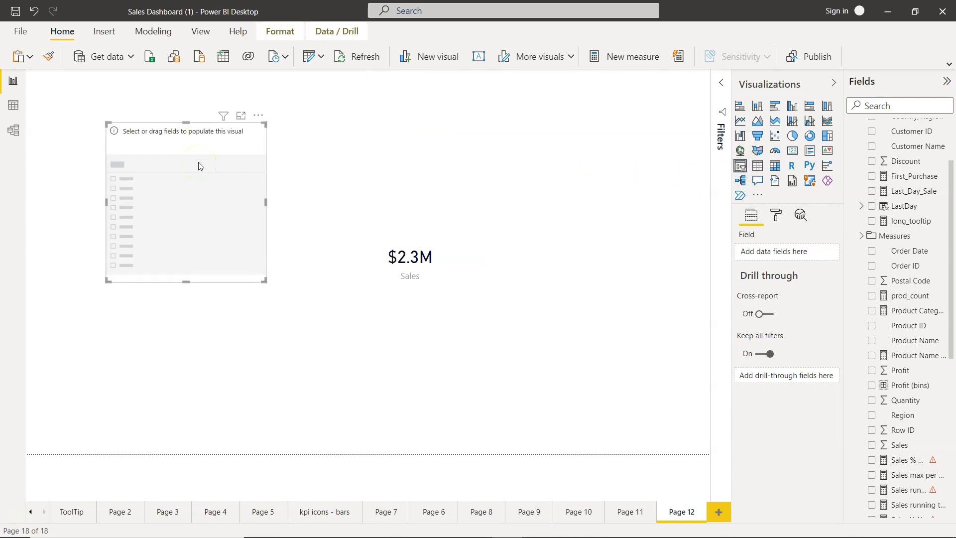
pyautogui.moveTo(198, 166); pyautogui.dragTo(239, 232)
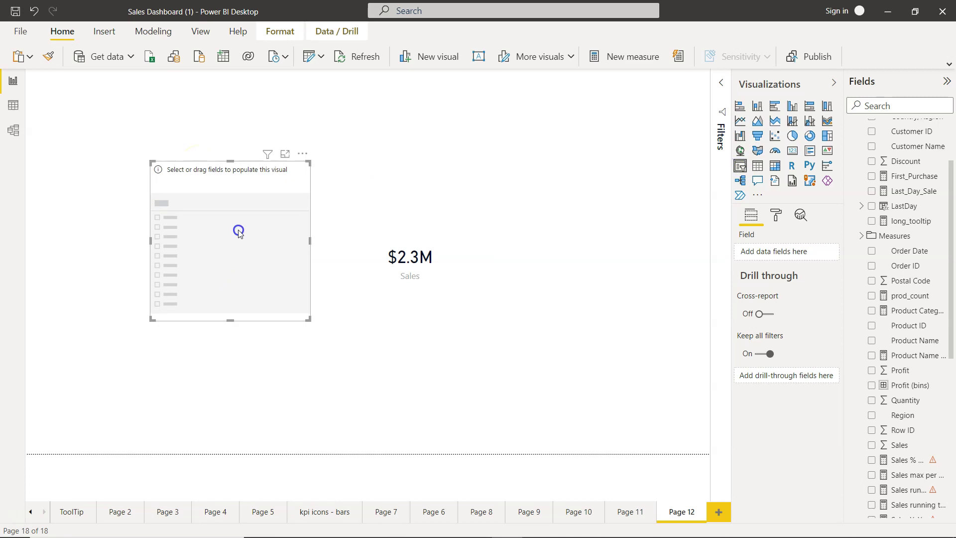
pyautogui.scroll(3, 867, 180)
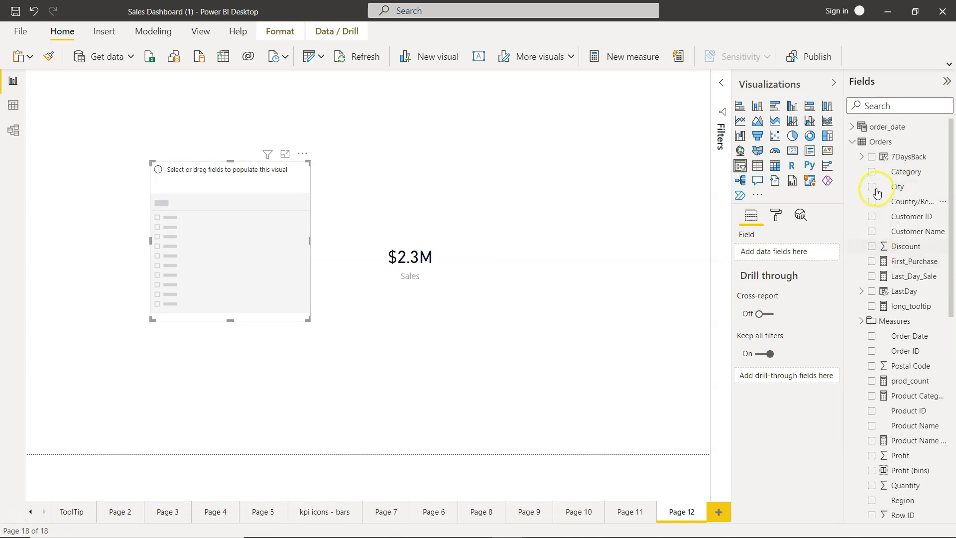
pyautogui.click(871, 171)
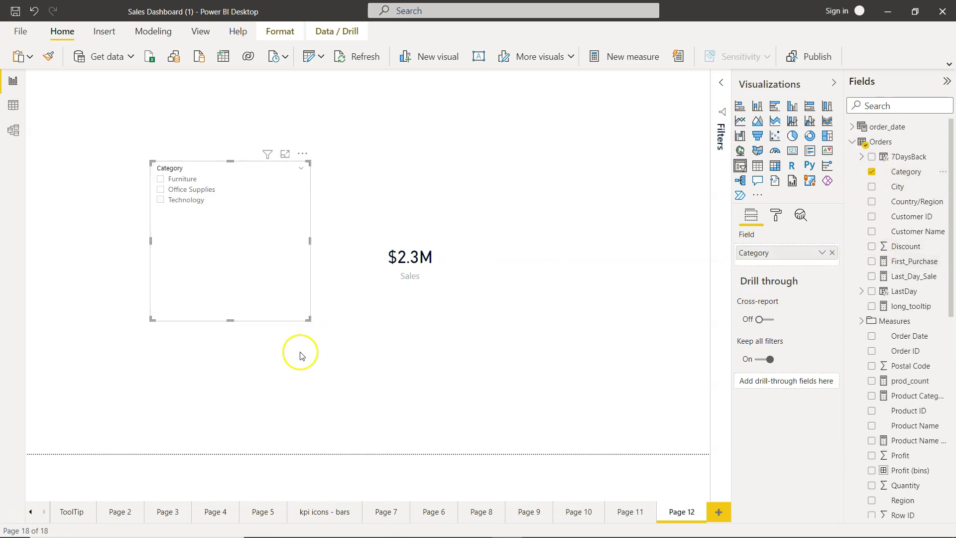
# Step: Test the slicer on Furniture, Office Supplies and Technology, then clear it and shorten the slicer
pyautogui.click(186, 180)
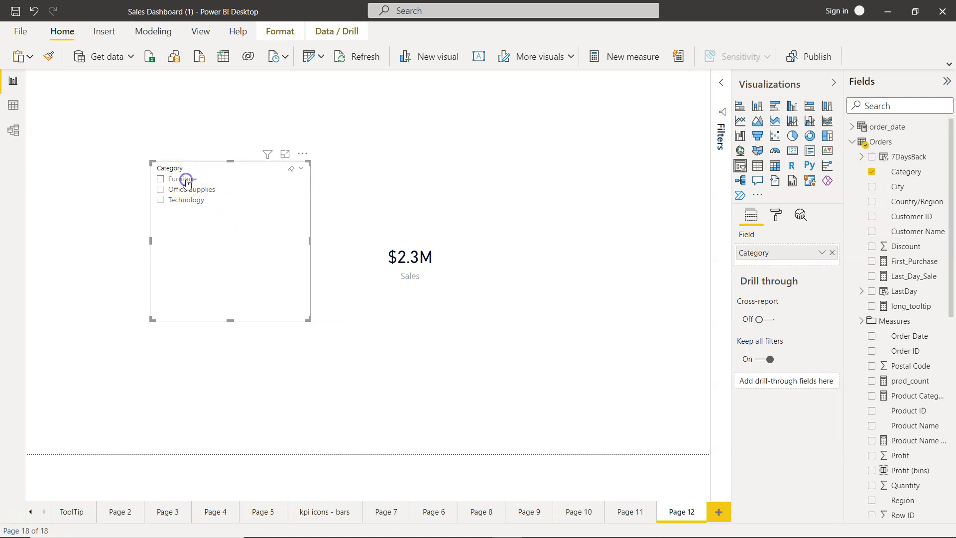
pyautogui.click(390, 205)
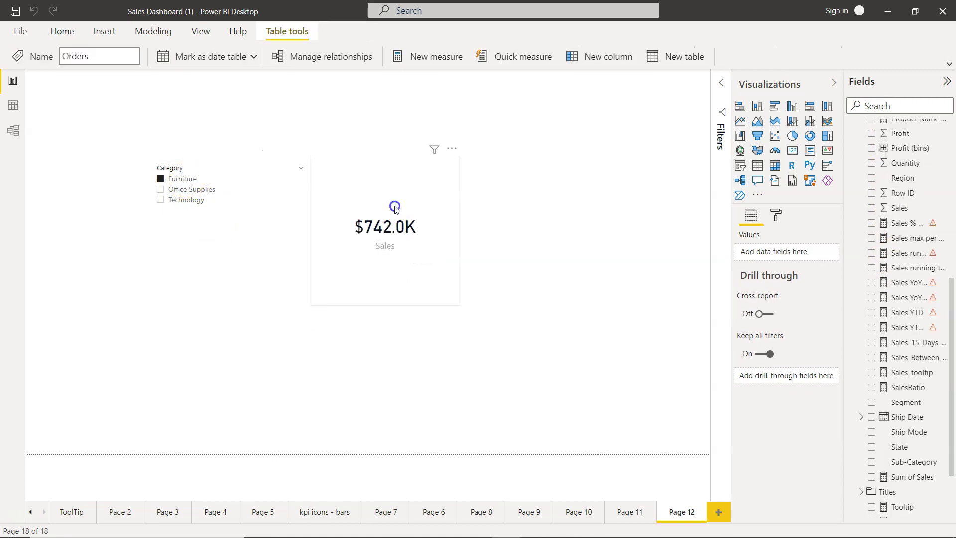
pyautogui.click(189, 190)
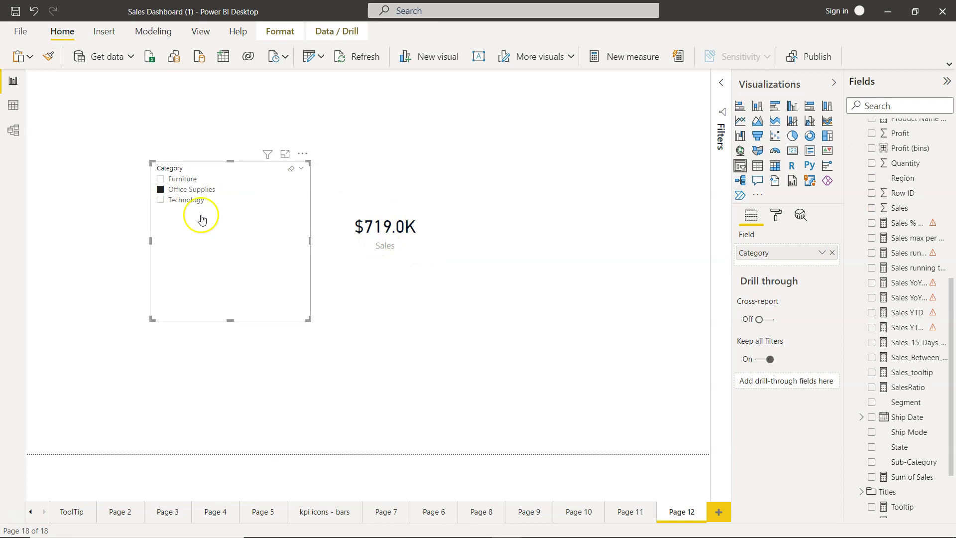
pyautogui.click(187, 200)
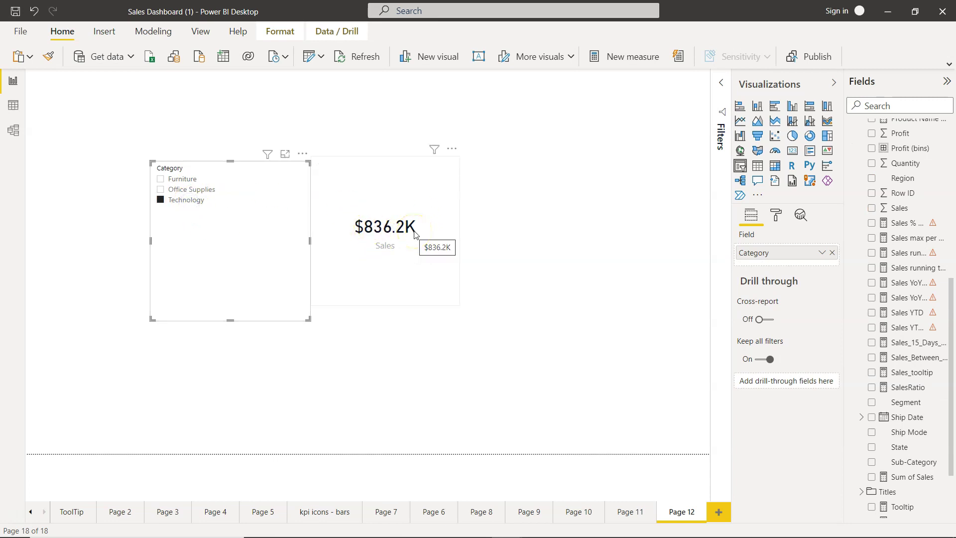
pyautogui.click(430, 270)
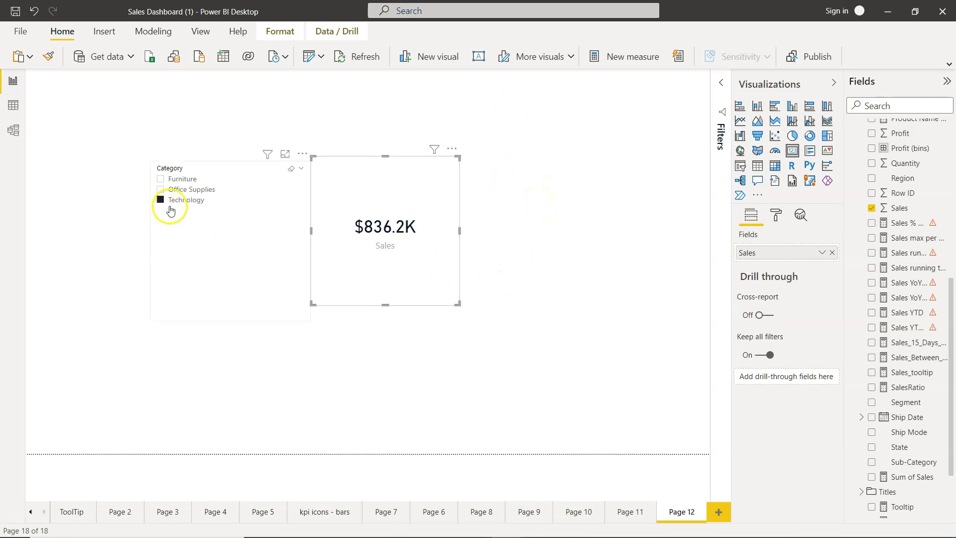
pyautogui.click(174, 206)
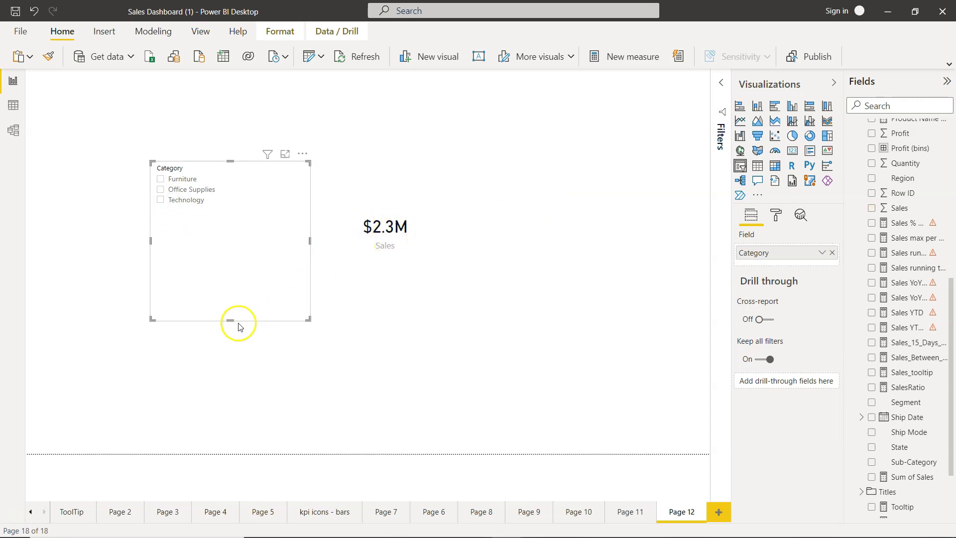
pyautogui.moveTo(232, 314); pyautogui.dragTo(232, 287)
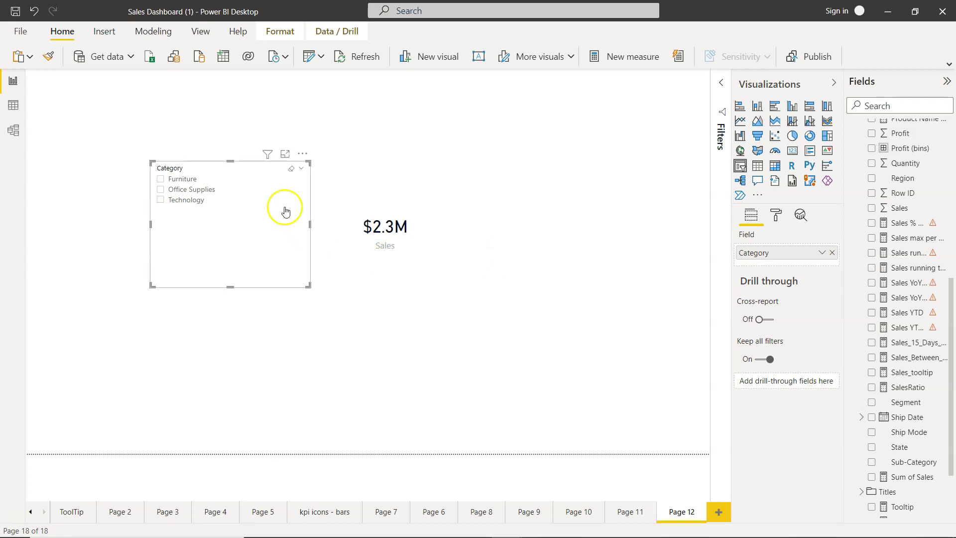
# Step: Start a new measure 'Sales wo Filter = CALCULATE(SUM(Orders[Sales]),ALLEXCEPT(' in the formula bar
pyautogui.click(631, 195)
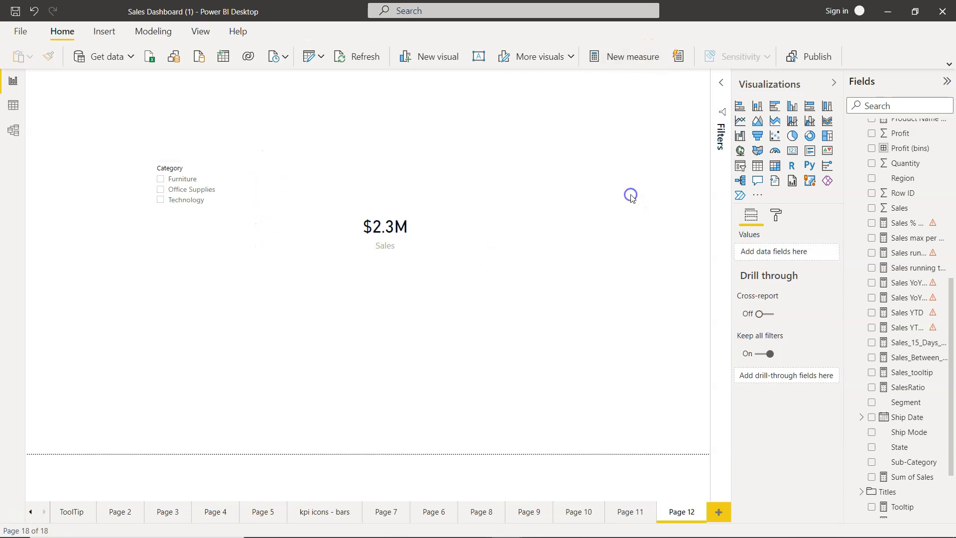
pyautogui.click(631, 61)
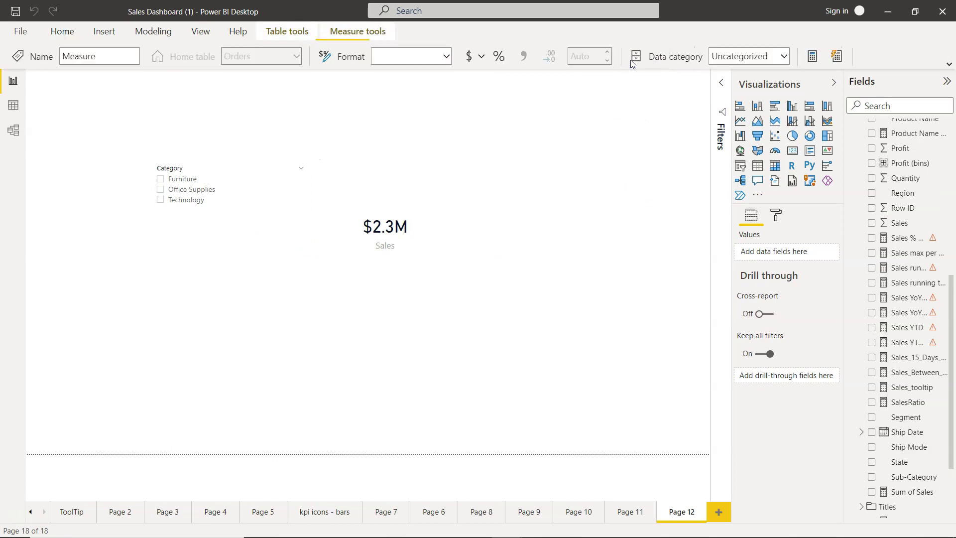
pyautogui.write('Sale')
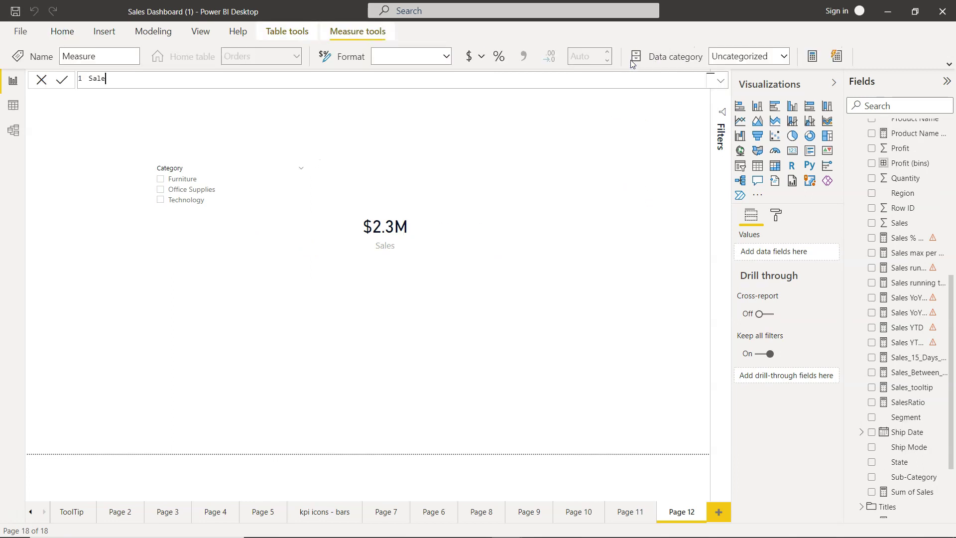
pyautogui.write('s wo Filter =')
pyautogui.write('CALCULATE(')
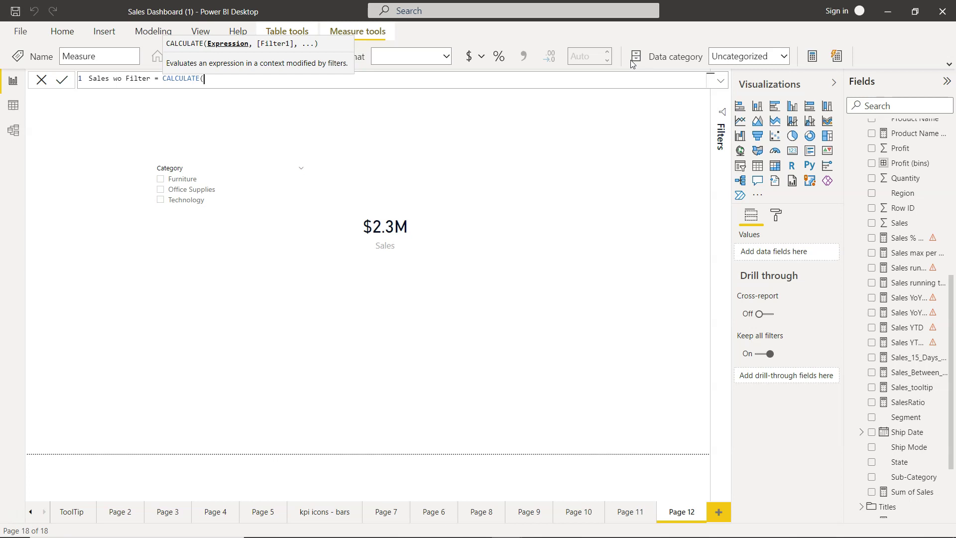
pyautogui.write('SUM(Orders[Sales]')
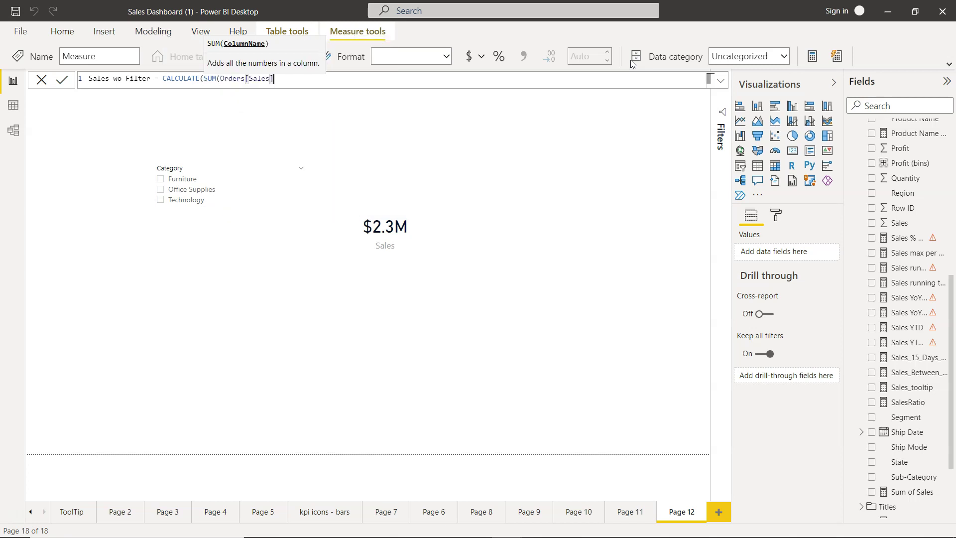
pyautogui.write('),')
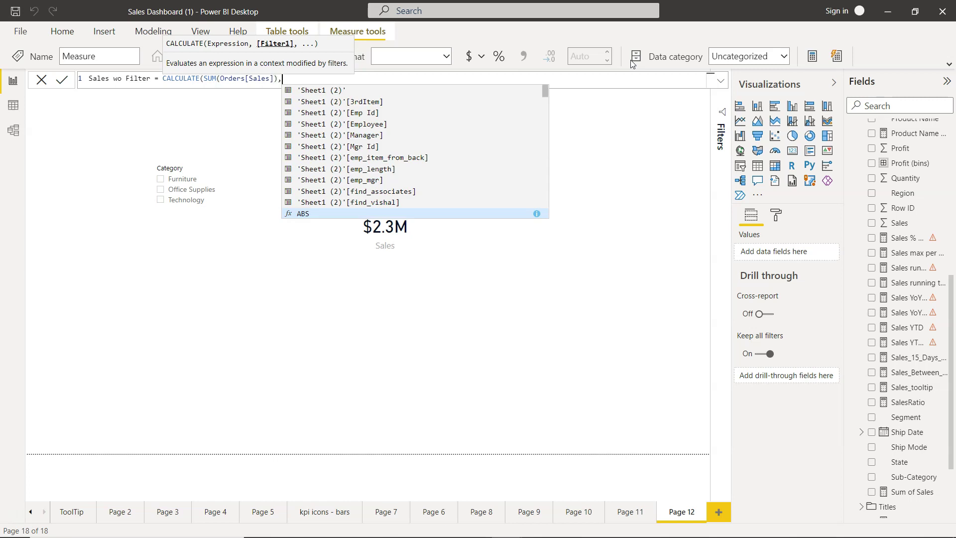
pyautogui.write('allex')
pyautogui.press('Tab')
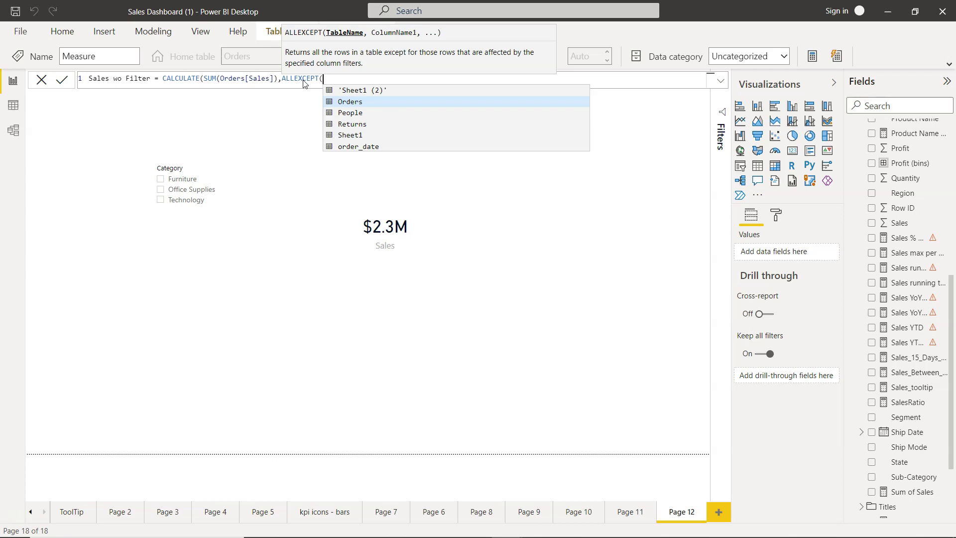
# Step: Finish ALLEXCEPT with Orders and the kept column Orders[Sales], closing both brackets
pyautogui.write('orde')
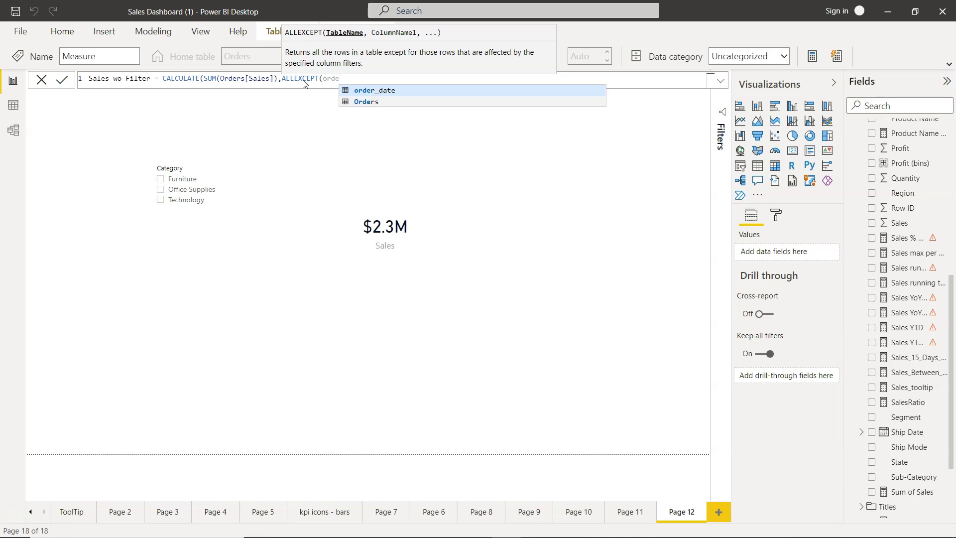
pyautogui.write('rs,')
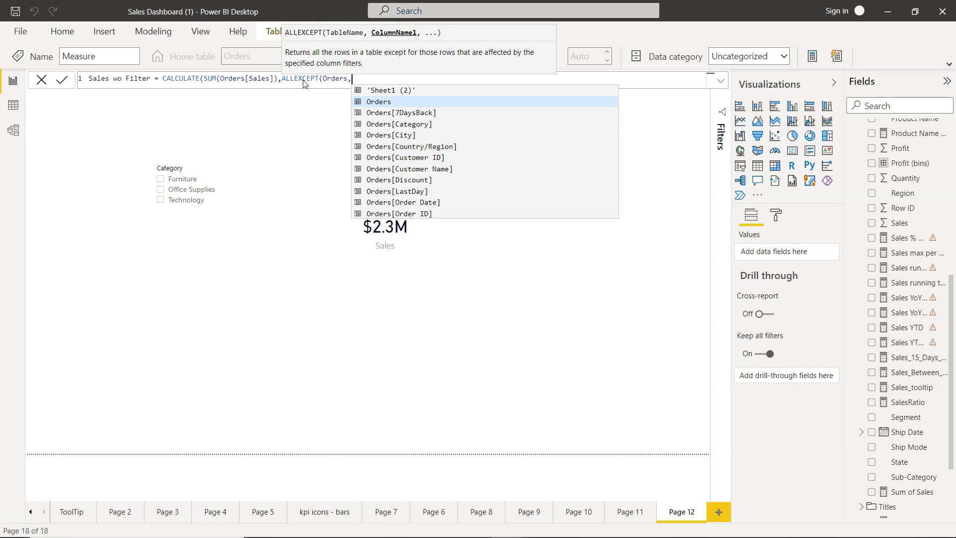
pyautogui.press('Down')
pyautogui.press('Down')
pyautogui.press('Down')
pyautogui.press('Down')
pyautogui.press('Down')
pyautogui.press('Down')
pyautogui.press('Down')
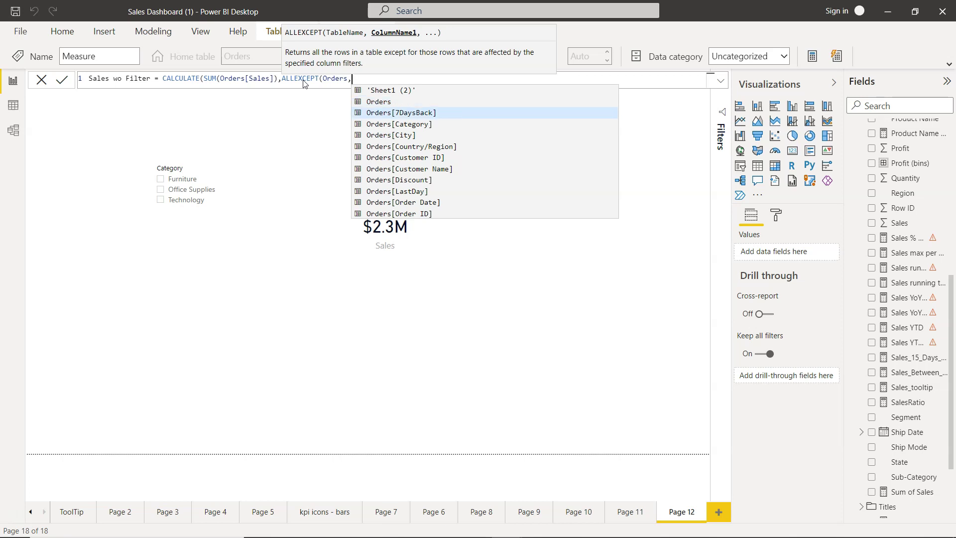
pyautogui.press('Down')
pyautogui.press('Down')
pyautogui.press('Down')
pyautogui.press('Down')
pyautogui.press('Down')
pyautogui.press('Down')
pyautogui.press('Down')
pyautogui.press('Down')
pyautogui.press('Down')
pyautogui.press('Down')
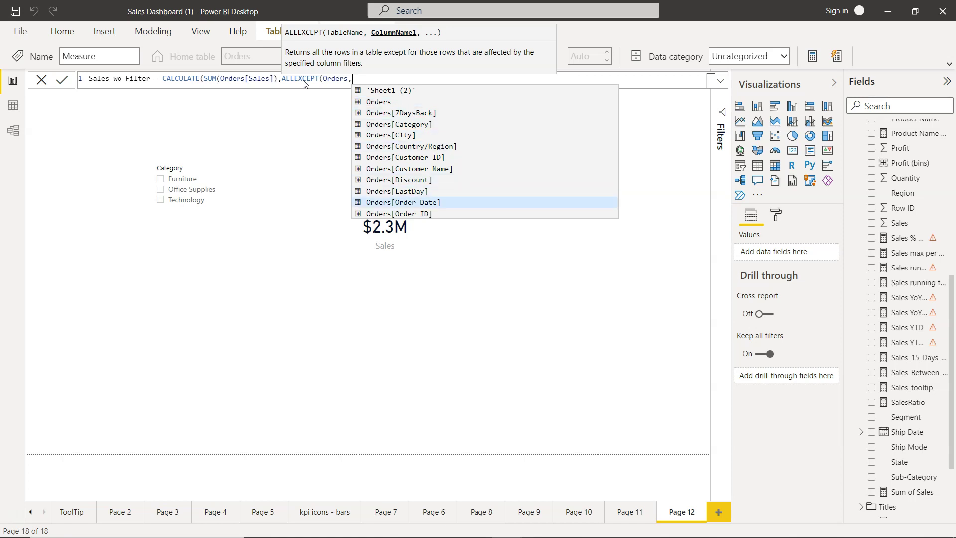
pyautogui.press('Down')
pyautogui.press('Down')
pyautogui.press('Down')
pyautogui.press('Down')
pyautogui.press('Down')
pyautogui.press('Down')
pyautogui.press('Down')
pyautogui.press('Down')
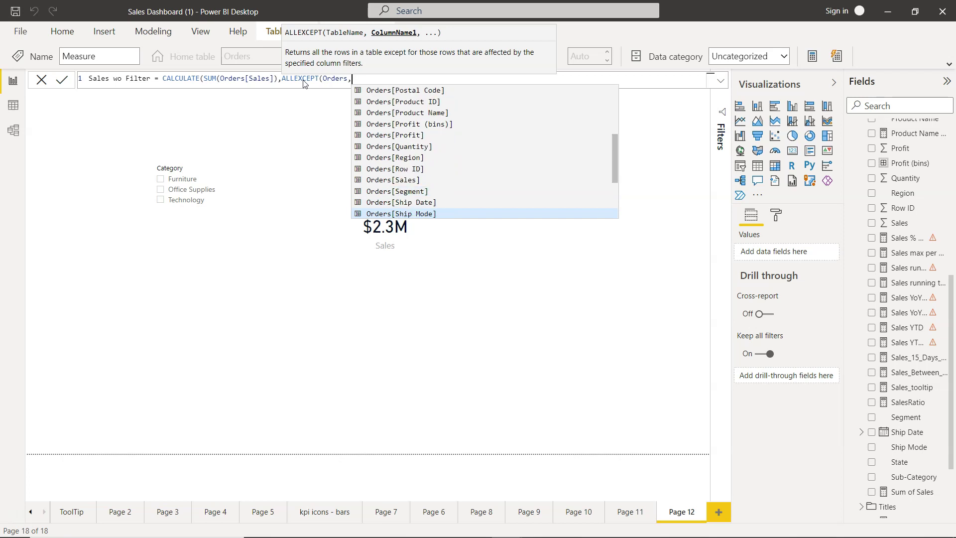
pyautogui.press('Up')
pyautogui.press('Up')
pyautogui.press('Up')
pyautogui.press('Up')
pyautogui.press('Up')
pyautogui.press('Up')
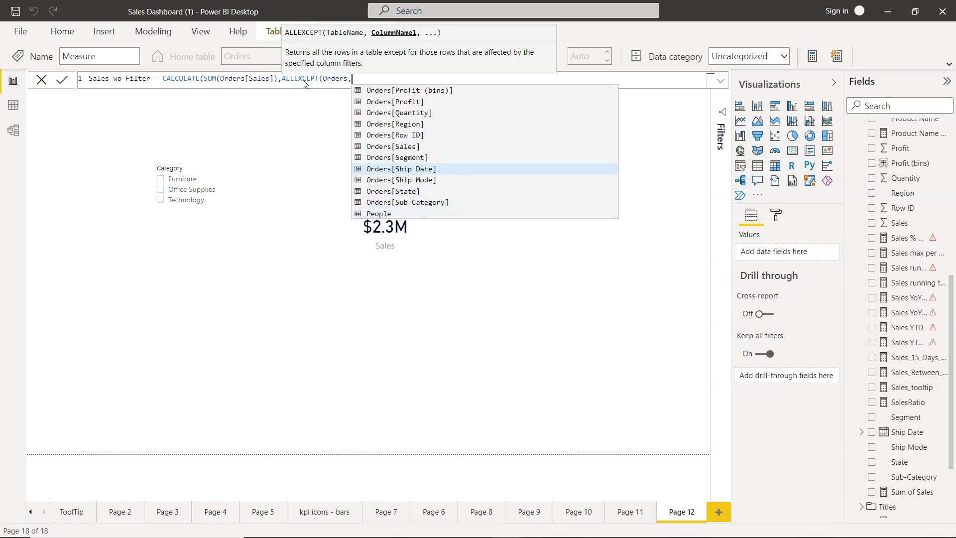
pyautogui.press('Tab')
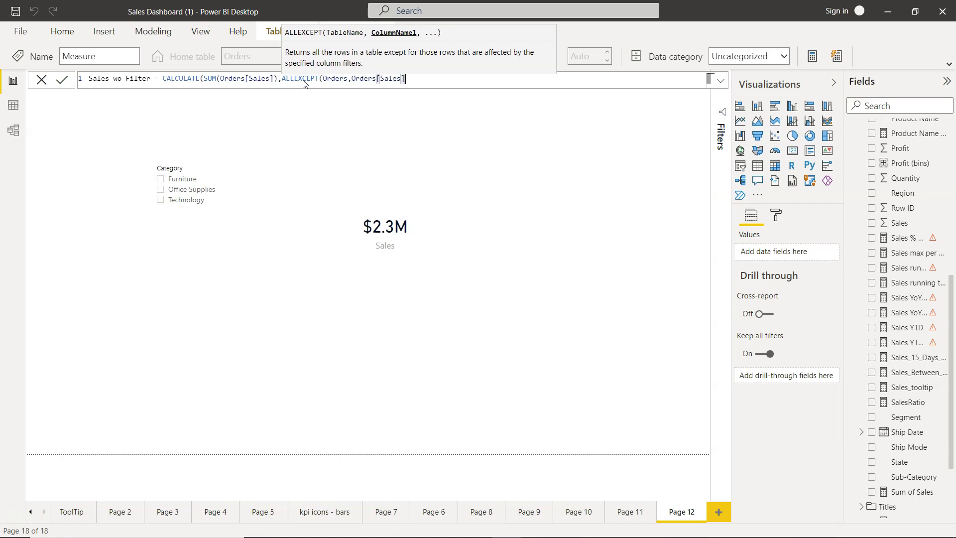
pyautogui.write(')')
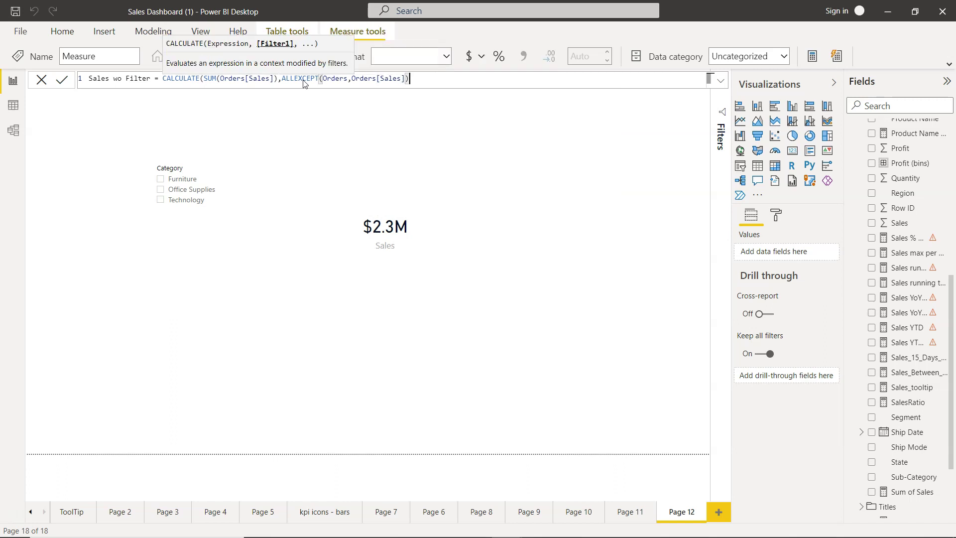
pyautogui.write(')')
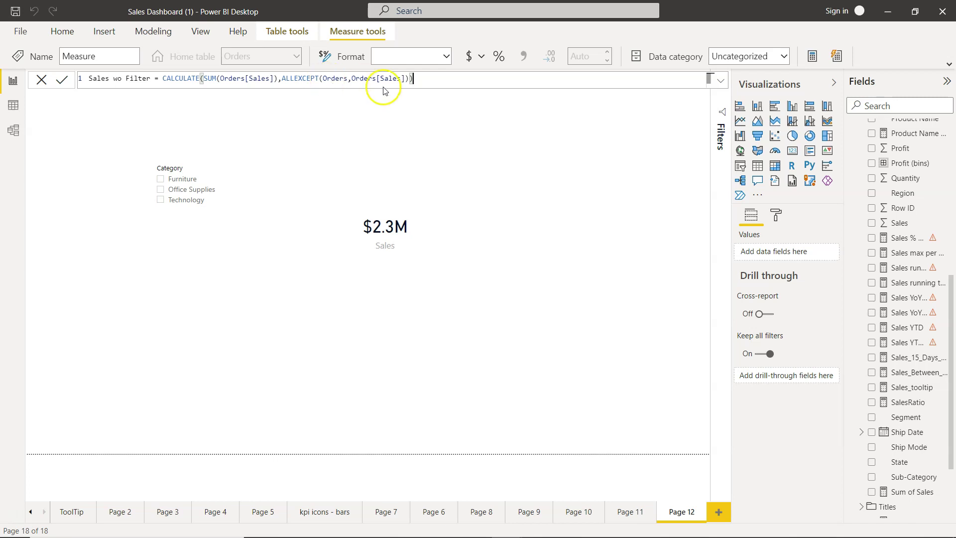
# Step: Commit the measure and add a card showing Sales wo Filter at 2.30M beside the Sales card
pyautogui.click(62, 80)
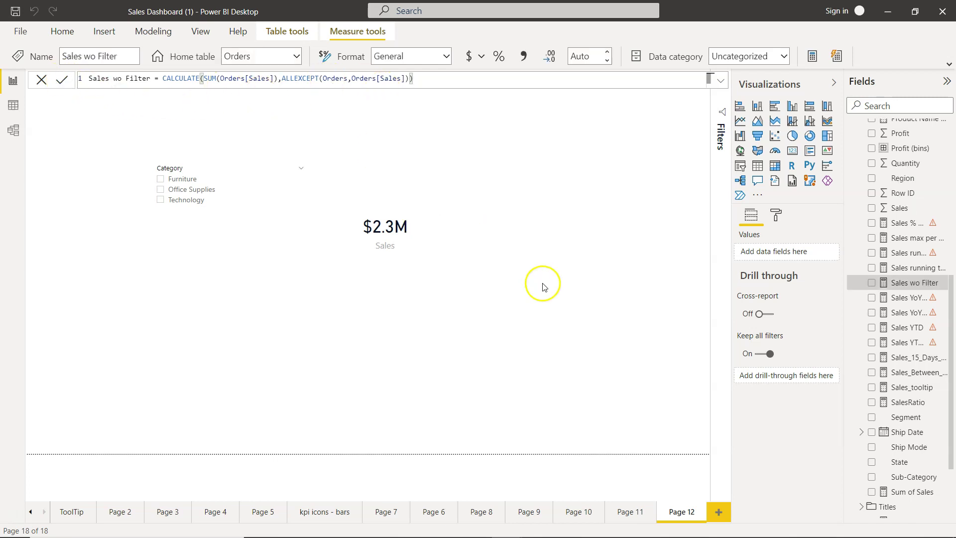
pyautogui.click(793, 155)
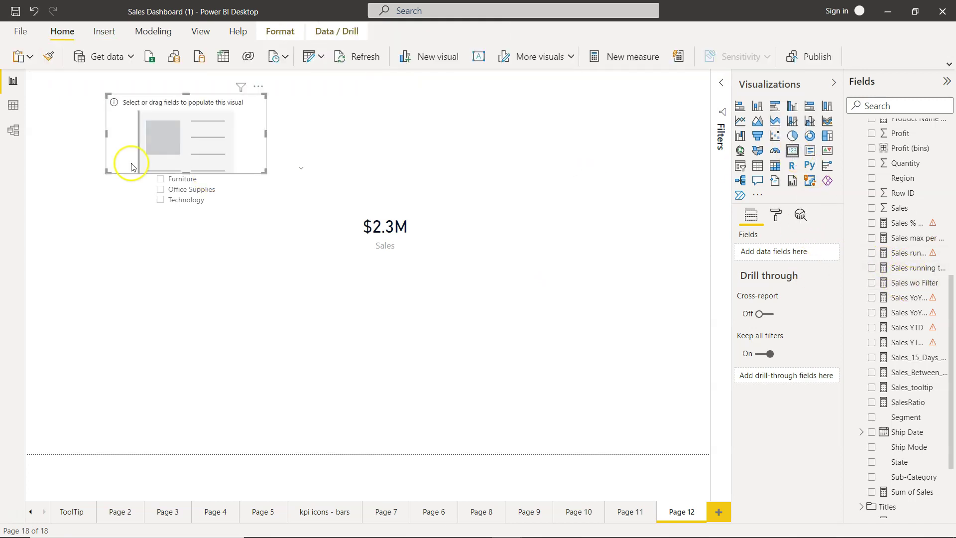
pyautogui.moveTo(170, 123); pyautogui.dragTo(512, 209)
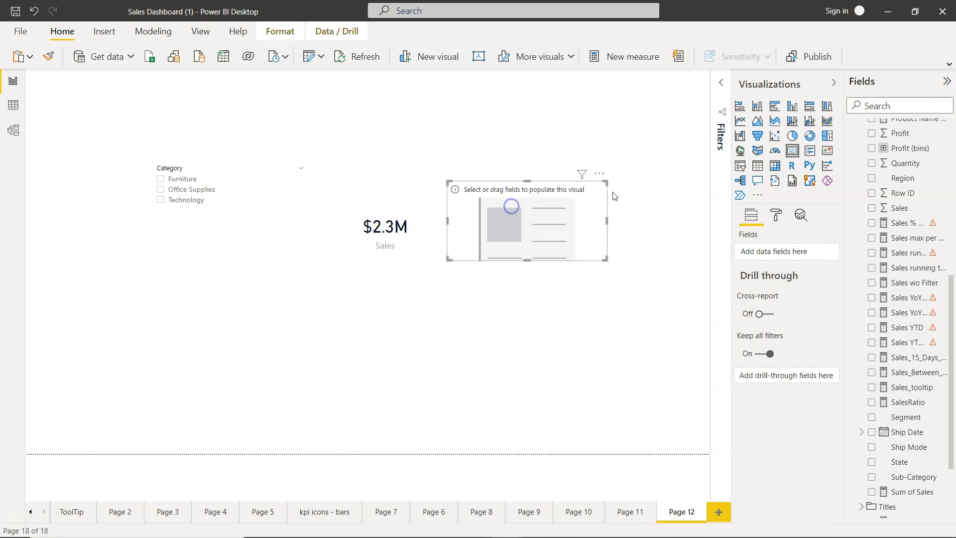
pyautogui.click(871, 282)
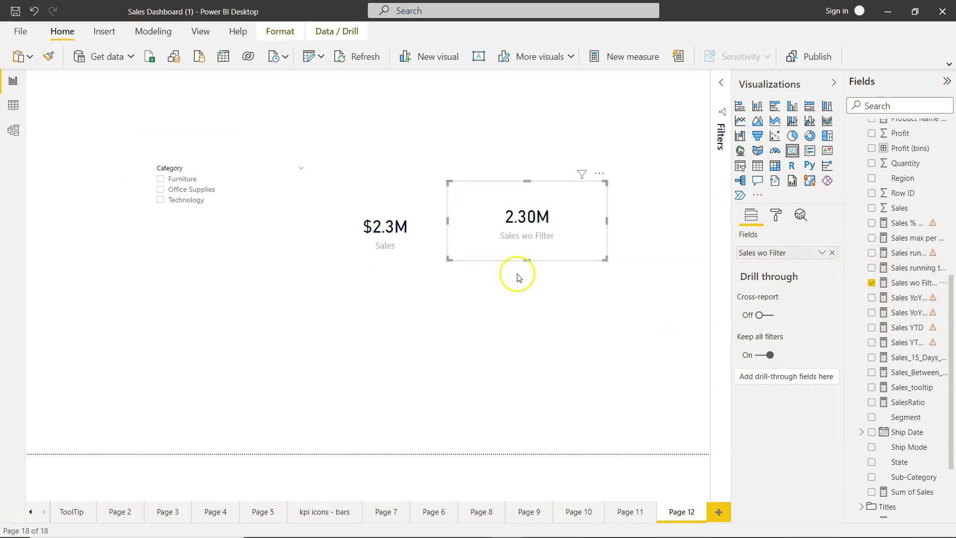
pyautogui.click(384, 230)
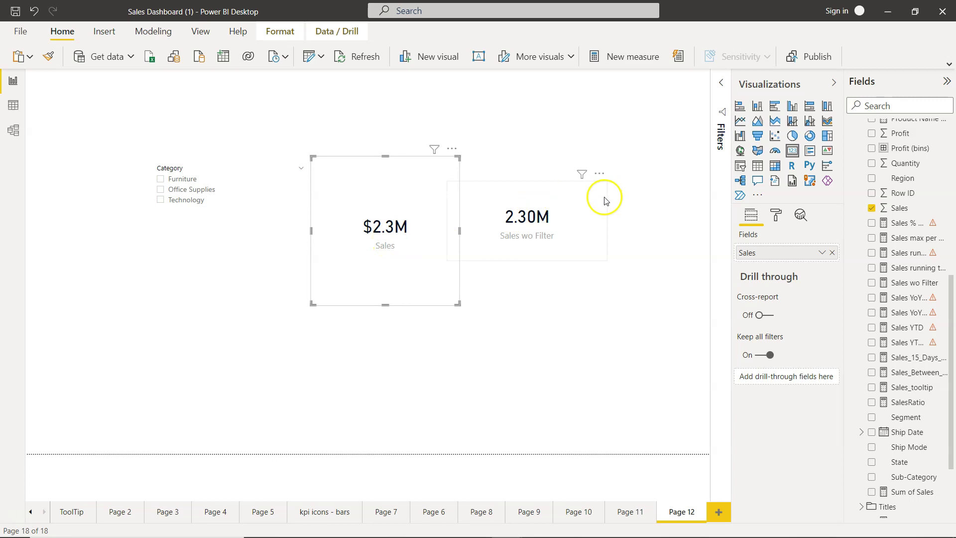
# Step: Pick Office Supplies in the Category slicer so Sales reads $719.0K against 2.30M
pyautogui.click(576, 221)
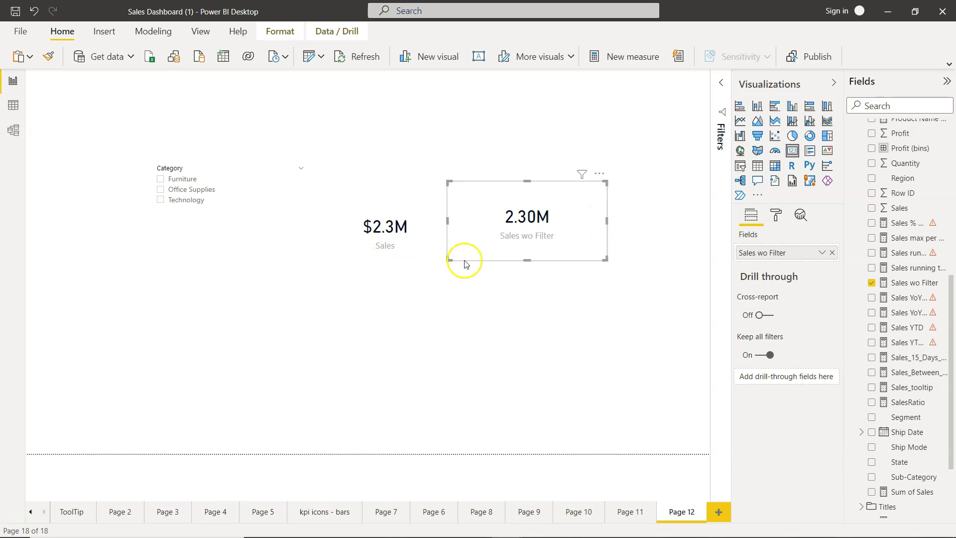
pyautogui.click(161, 179)
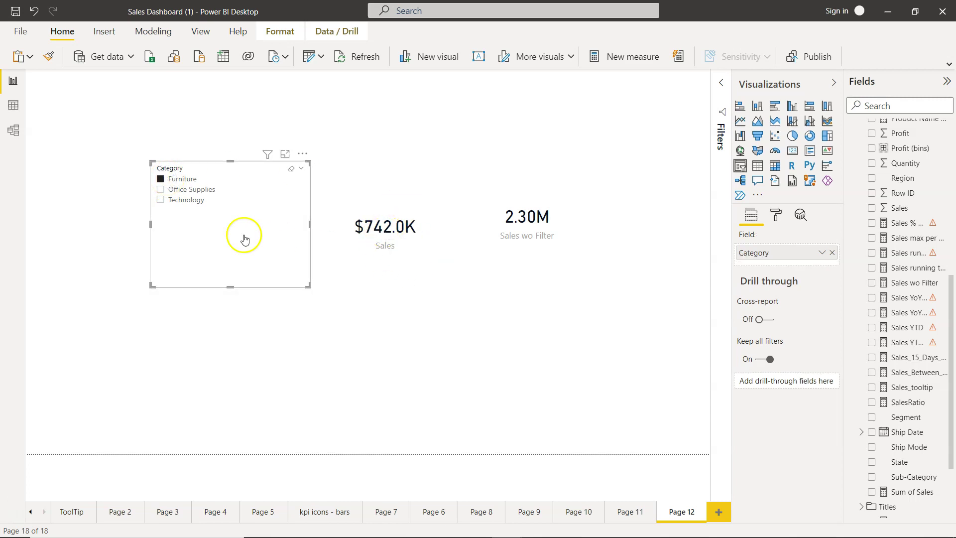
pyautogui.click(207, 189)
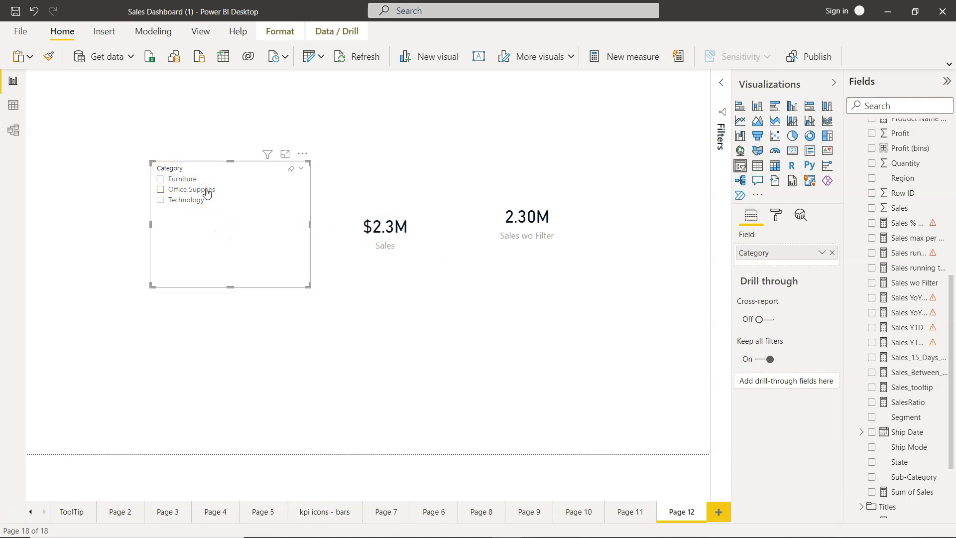
pyautogui.click(201, 190)
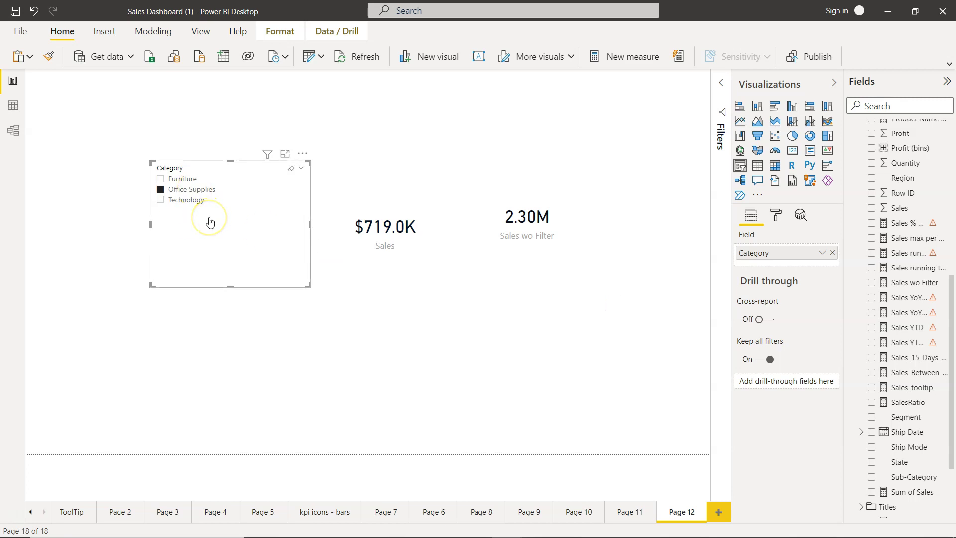
pyautogui.click(598, 126)
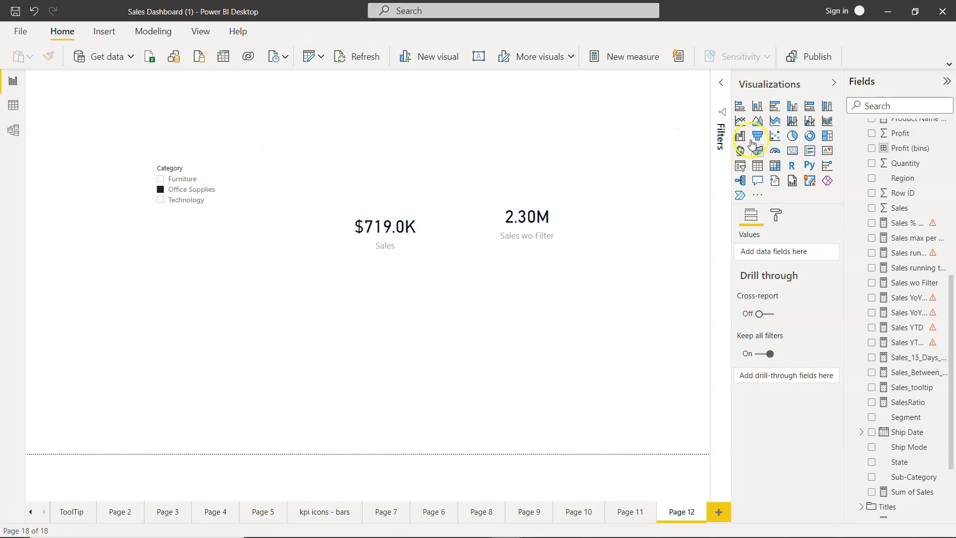
# Step: Add a Region slicer and choose Central, dropping Sales to $167.0K
pyautogui.click(739, 165)
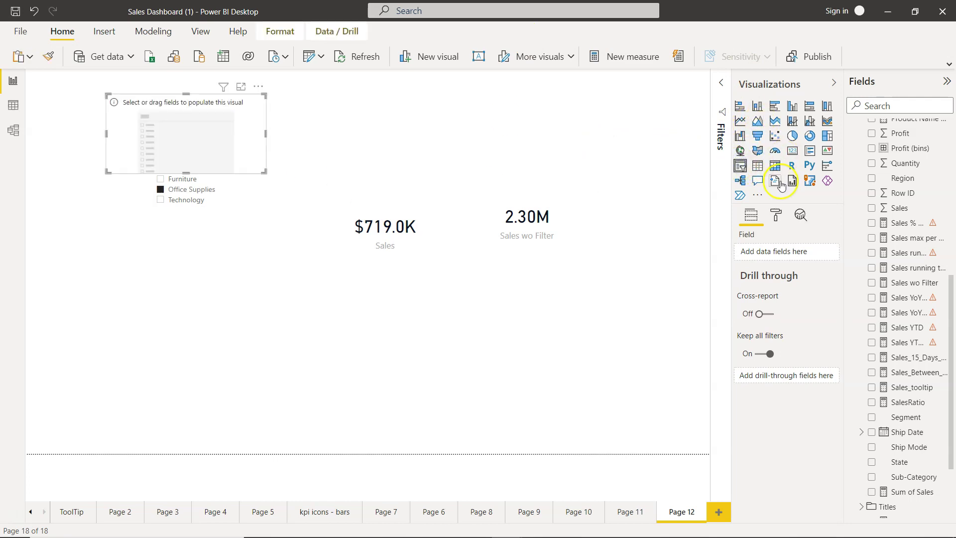
pyautogui.click(887, 177)
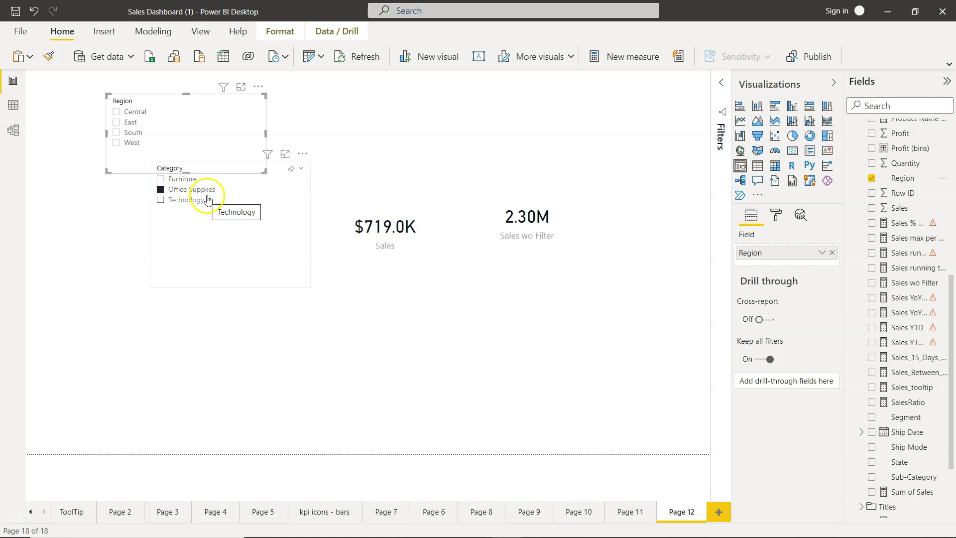
pyautogui.click(123, 113)
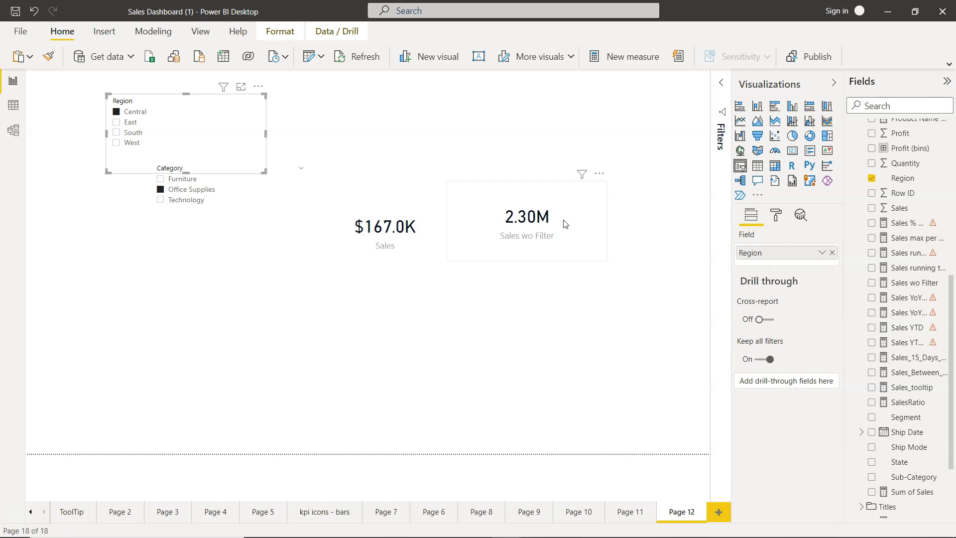
pyautogui.moveTo(411, 231)
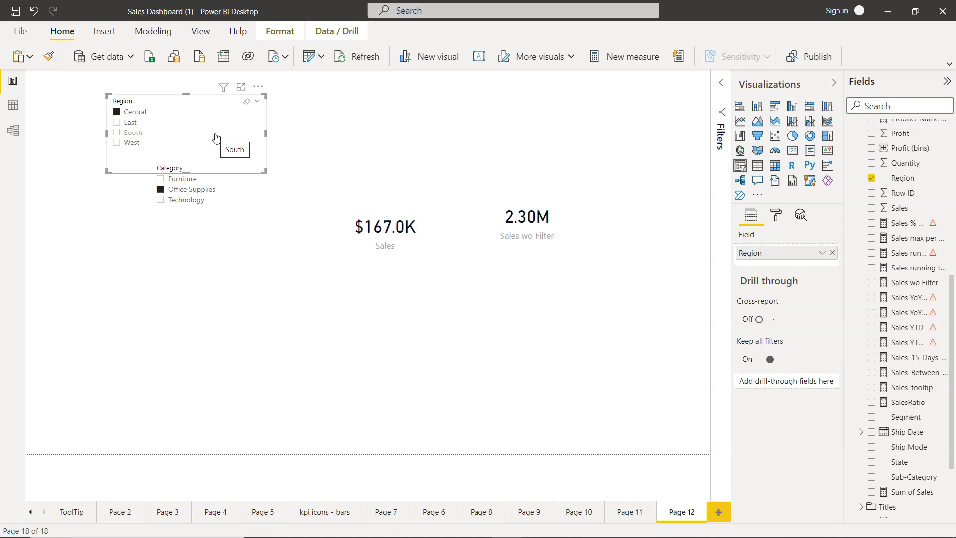
# Step: Select the Sales wo Filter card and display its CALCULATE/ALLEXCEPT formula in the formula bar
pyautogui.click(565, 215)
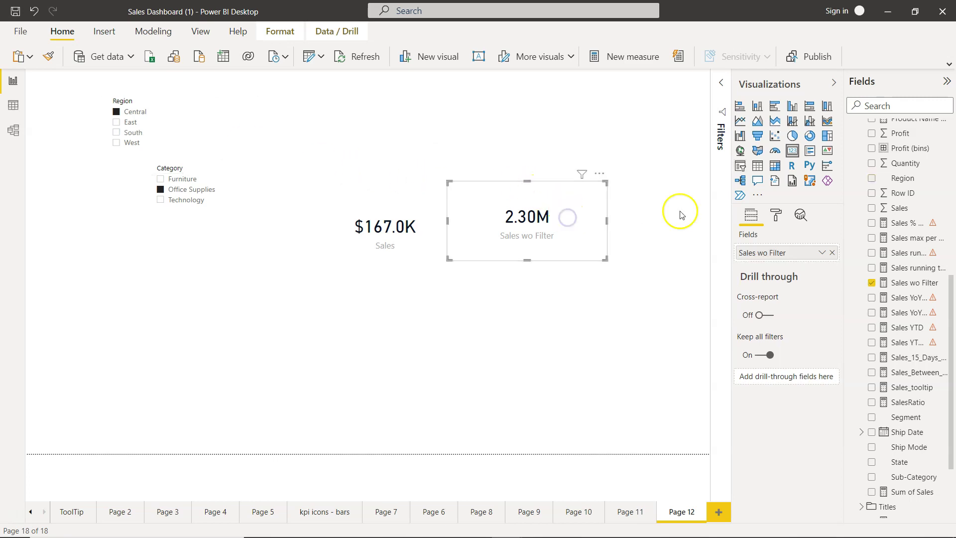
pyautogui.click(901, 283)
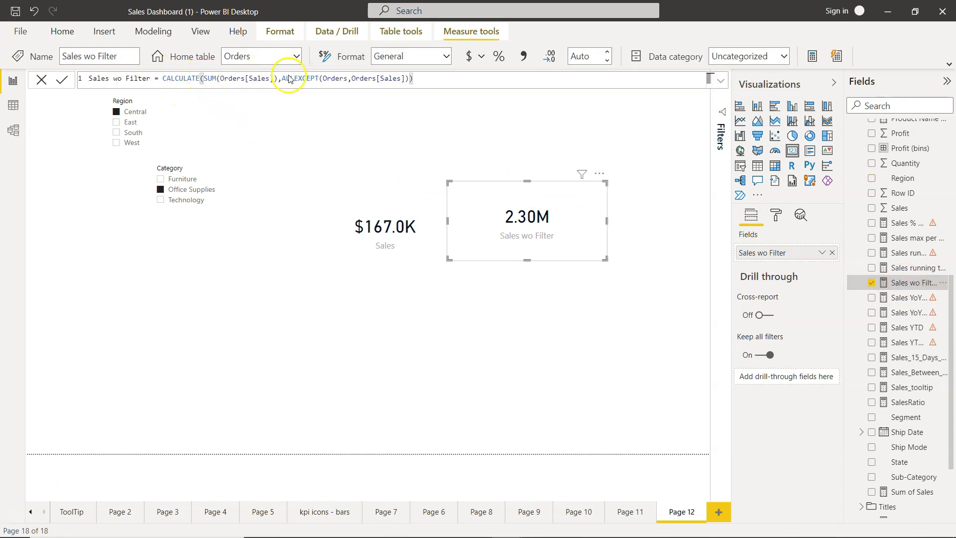